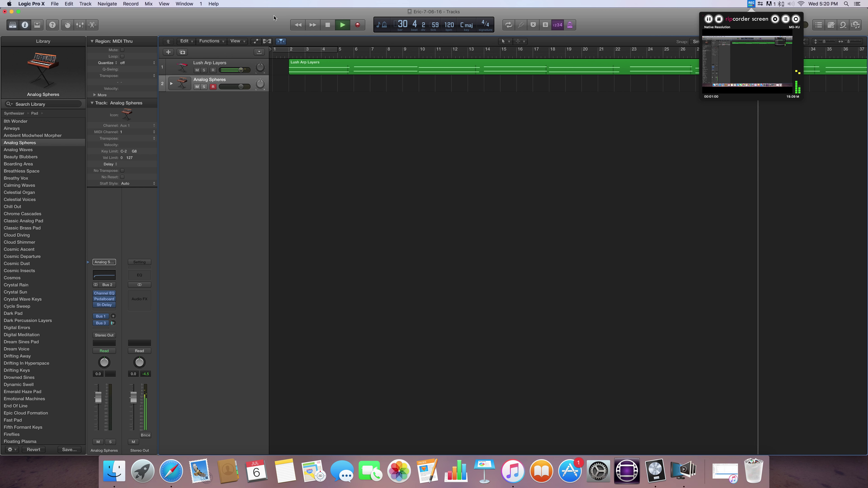
# Record a part on the Analog Spheres track from the start of the project, stopping at about bar 103
pyautogui.click(719, 19)
pyautogui.click(327, 25)
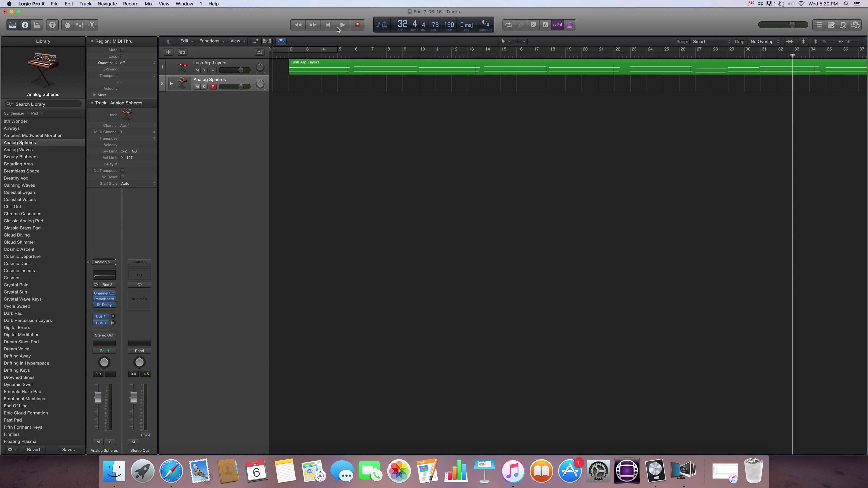
pyautogui.click(328, 25)
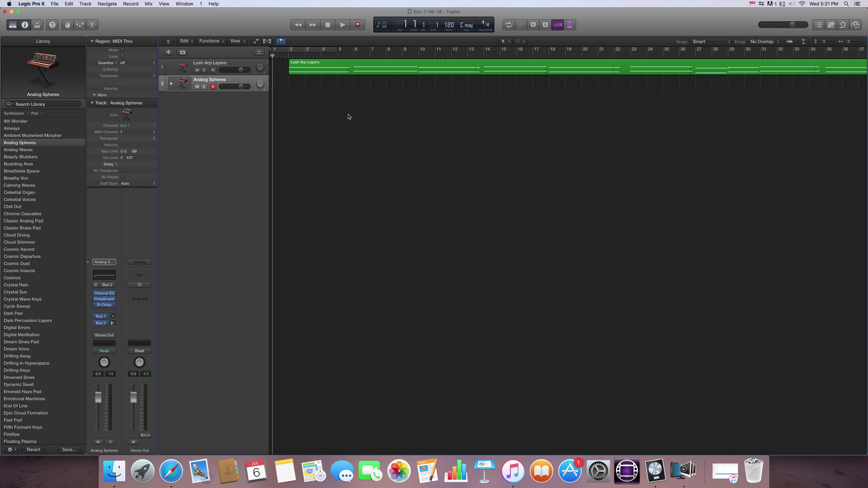
pyautogui.click(354, 26)
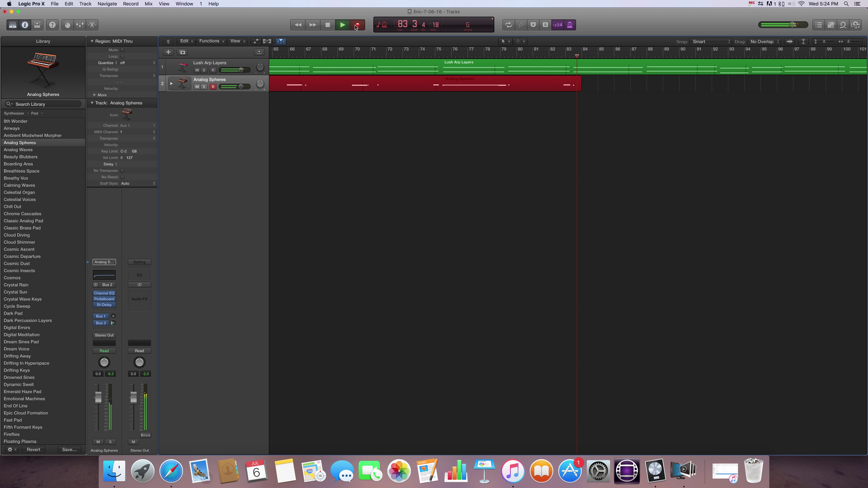
pyautogui.click(357, 26)
pyautogui.click(355, 28)
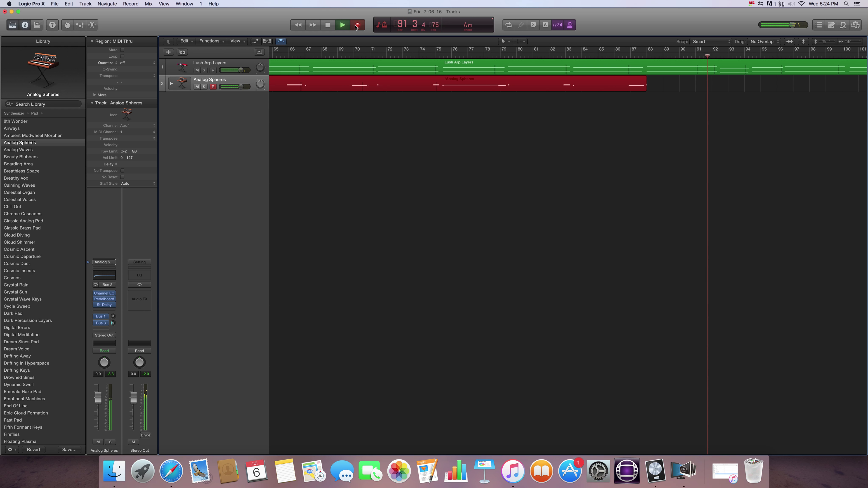
pyautogui.click(355, 28)
pyautogui.click(355, 27)
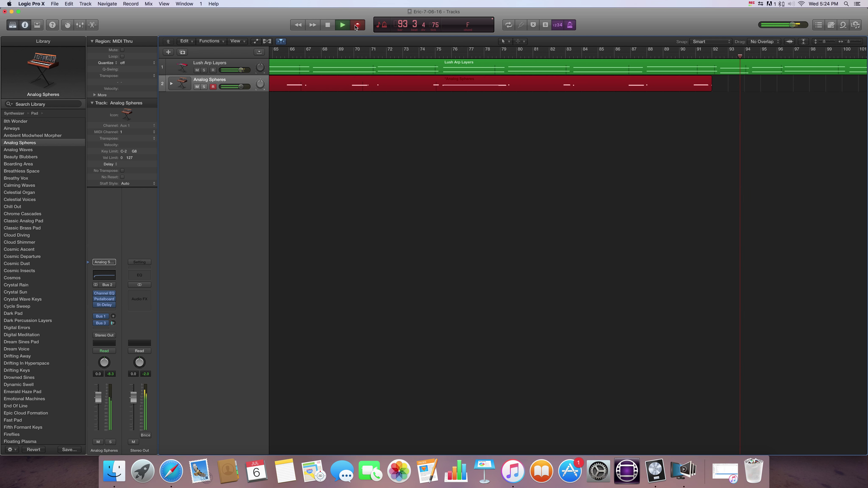
pyautogui.click(355, 28)
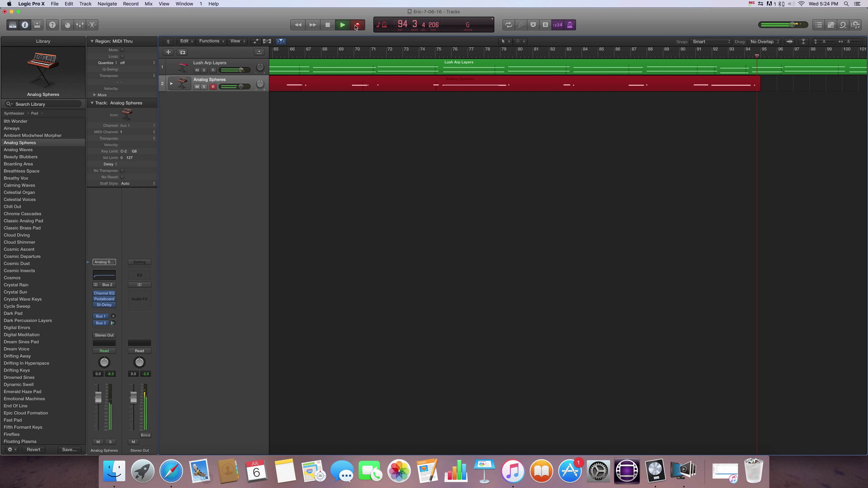
pyautogui.click(355, 28)
pyautogui.click(356, 27)
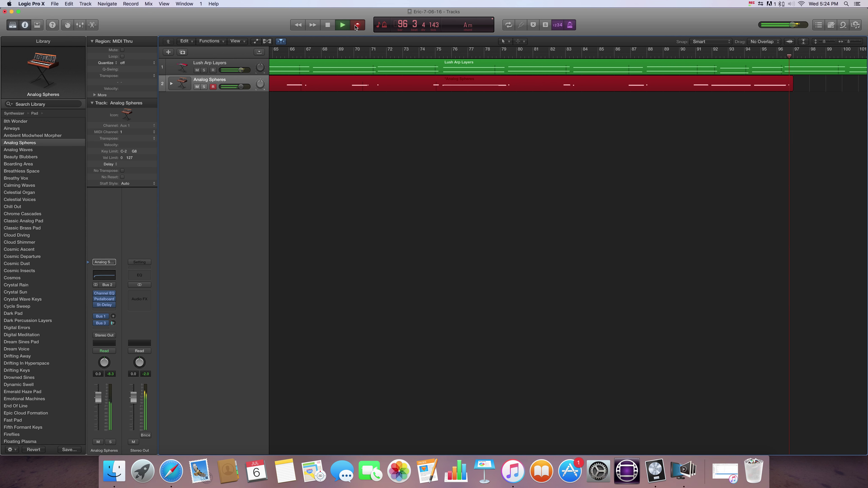
pyautogui.click(356, 28)
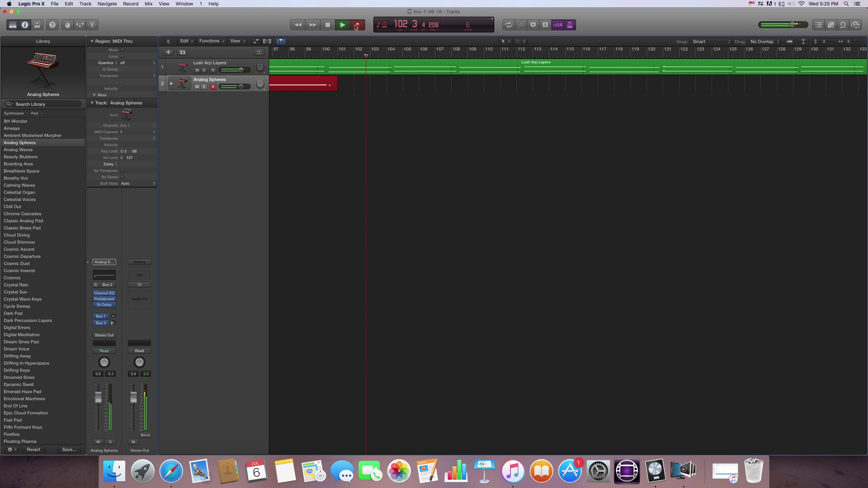
pyautogui.click(357, 26)
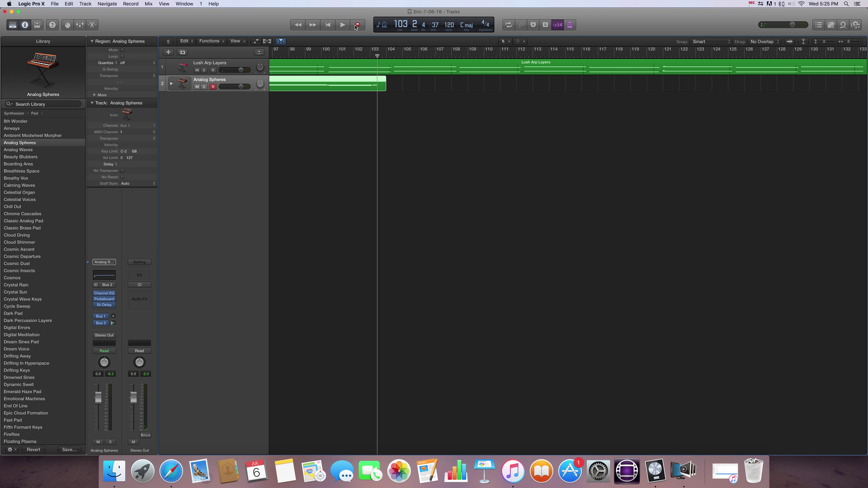
# Finish recording the Analog Spheres part, stopping at about bar 72
pyautogui.click(753, 5)
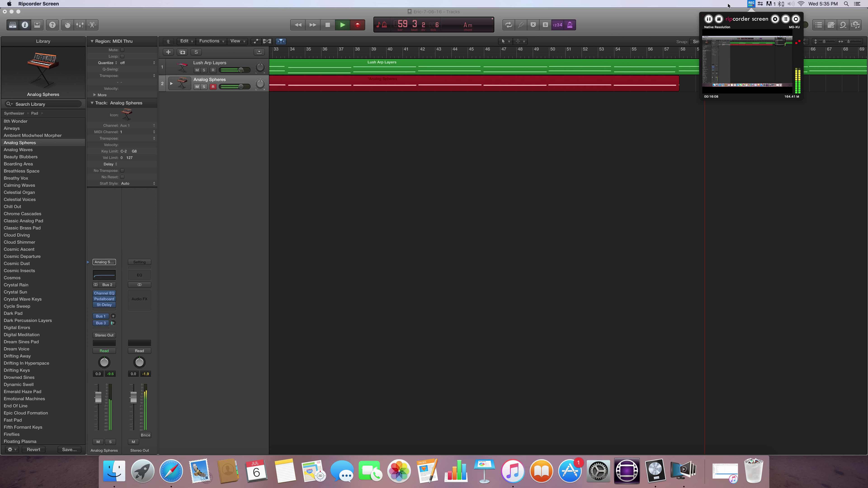
pyautogui.click(750, 5)
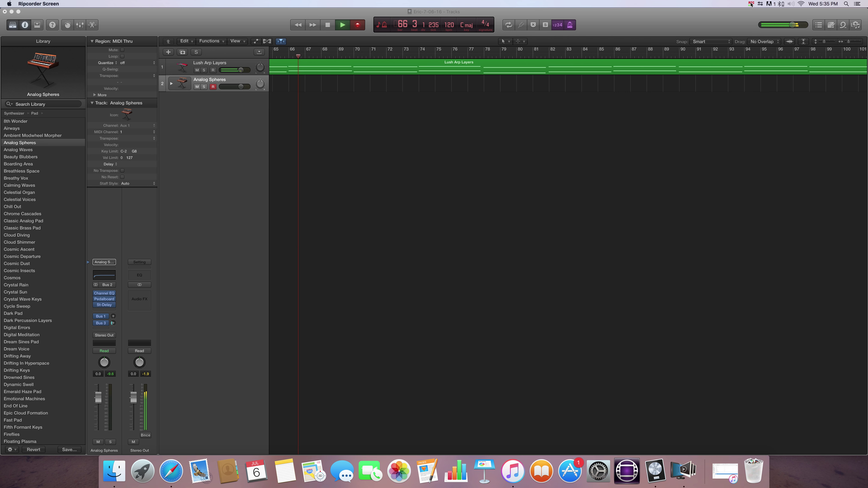
pyautogui.press('r')
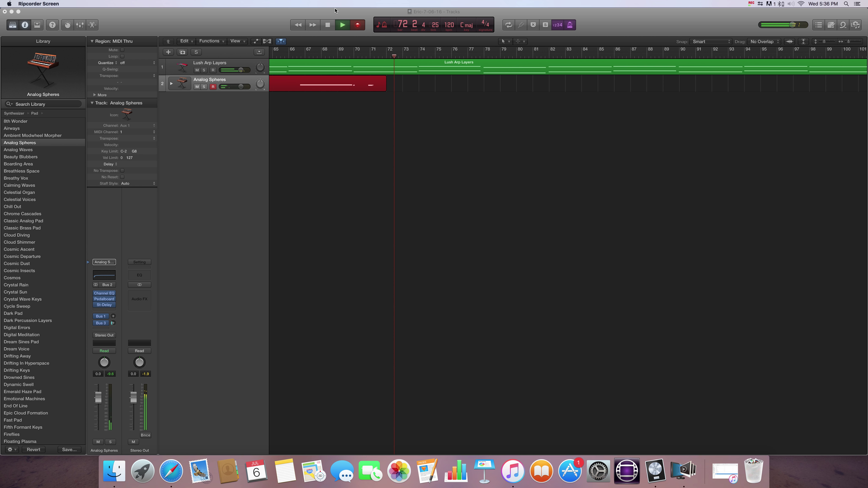
pyautogui.click(327, 24)
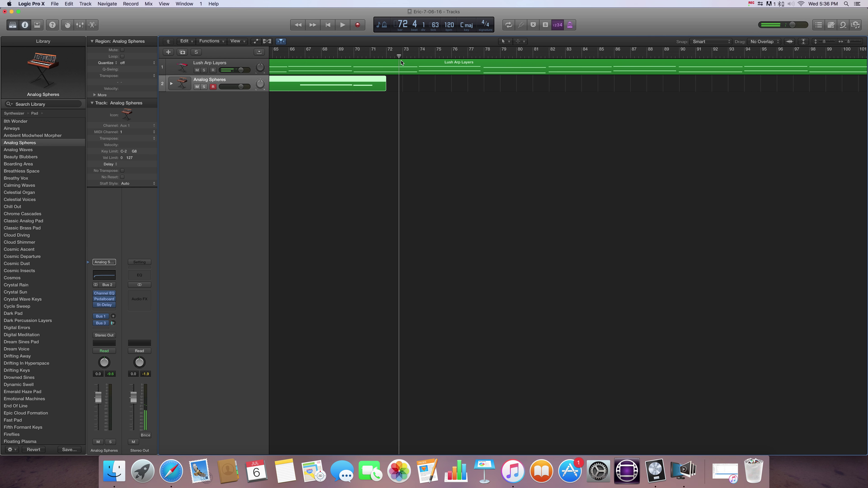
# Trim the end of the recorded Analog Spheres region to a length of 60 bars
pyautogui.press(',')
pyautogui.hscroll(-1, 205, 62)
pyautogui.press(',')
pyautogui.press(',')
pyautogui.press(',')
pyautogui.press(',')
pyautogui.press(',')
pyautogui.press(',')
pyautogui.press(',')
pyautogui.press(',')
pyautogui.press(',')
pyautogui.press(',')
pyautogui.press(',')
pyautogui.press(',')
pyautogui.press(',')
pyautogui.press(',')
pyautogui.press(',')
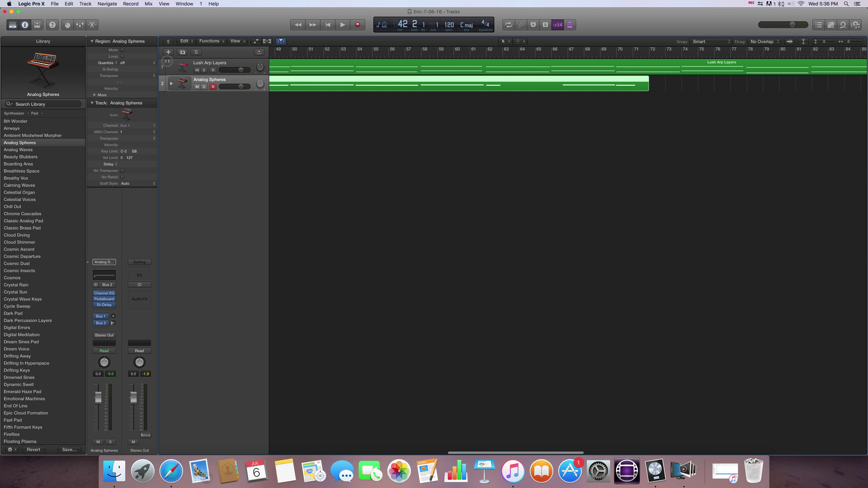
pyautogui.moveTo(333, 89); pyautogui.dragTo(463, 136)
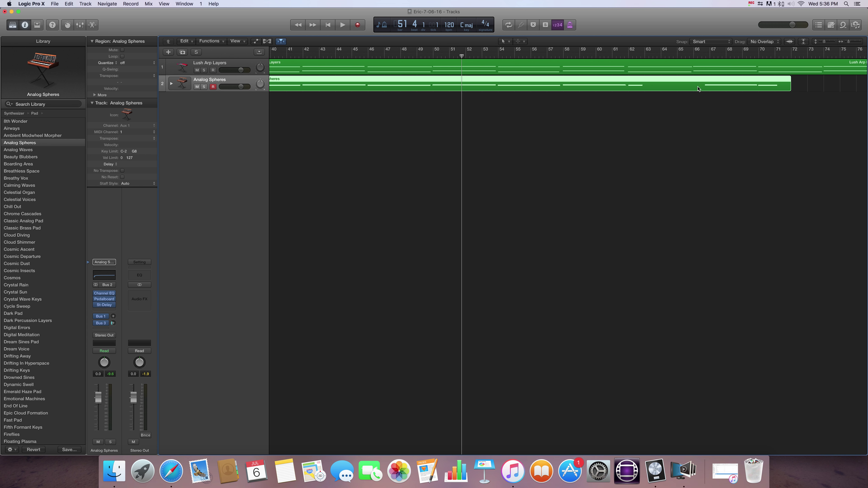
pyautogui.moveTo(788, 87); pyautogui.dragTo(628, 80)
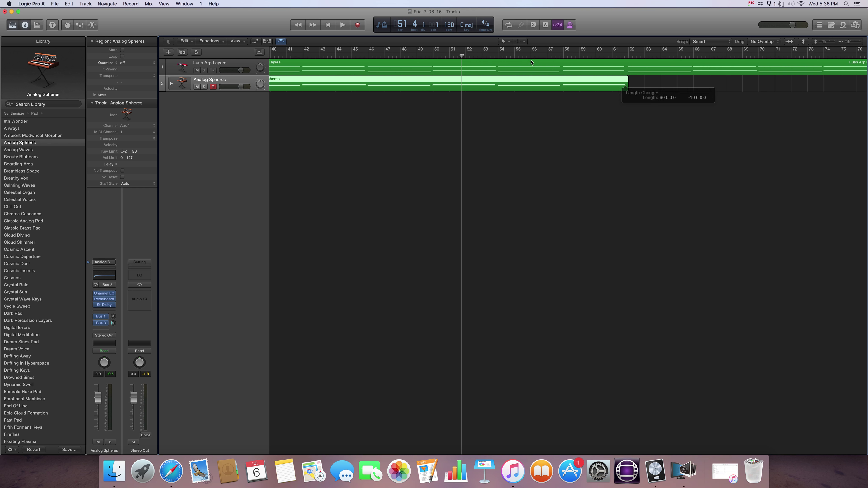
# Play both tracks from the beginning of the project and stop at about bar 12
pyautogui.click(327, 26)
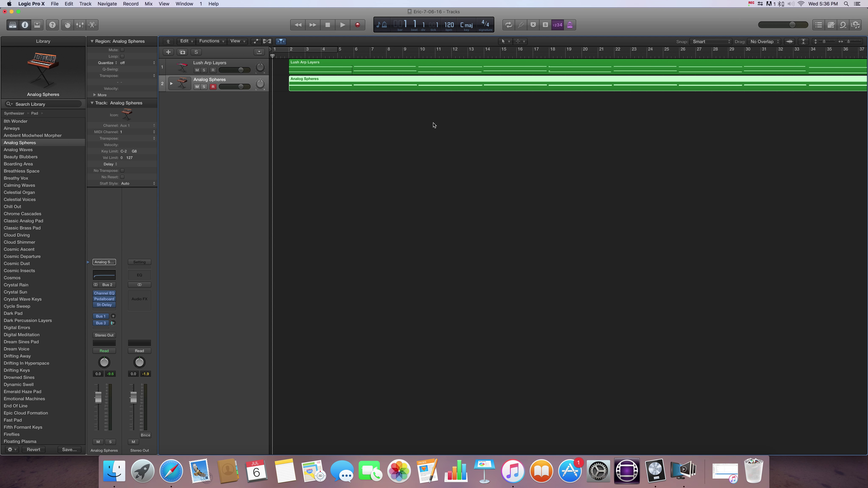
pyautogui.click(342, 26)
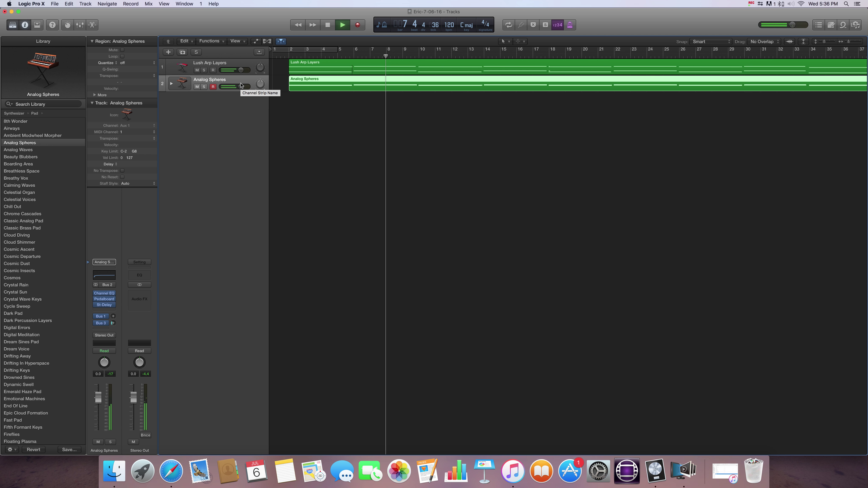
pyautogui.click(329, 27)
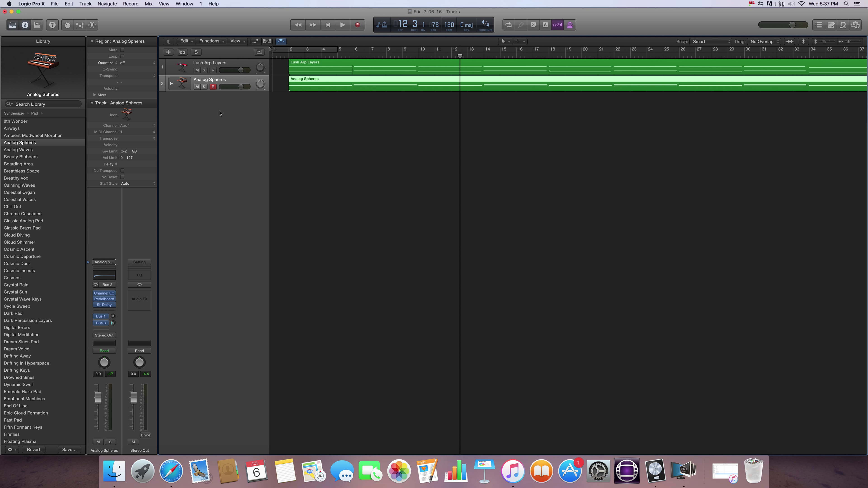
# Add one software instrument track with an empty channel strip, output 1 + 2 and the library open
pyautogui.click(168, 52)
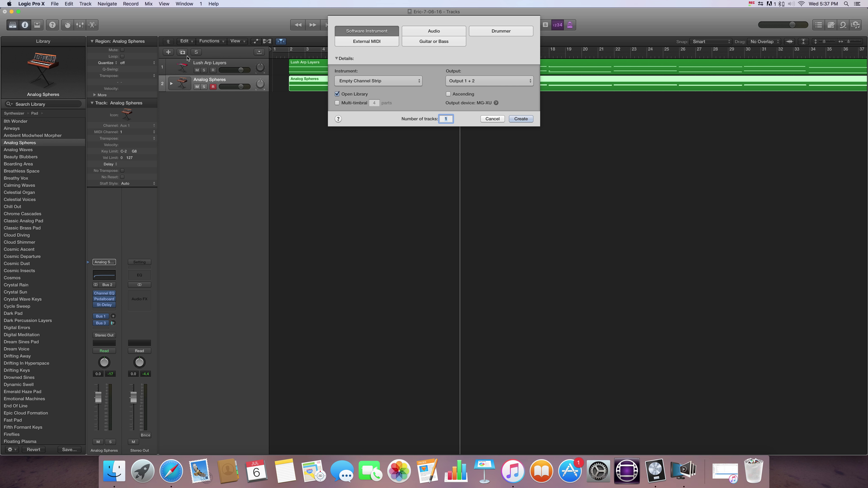
pyautogui.click(521, 119)
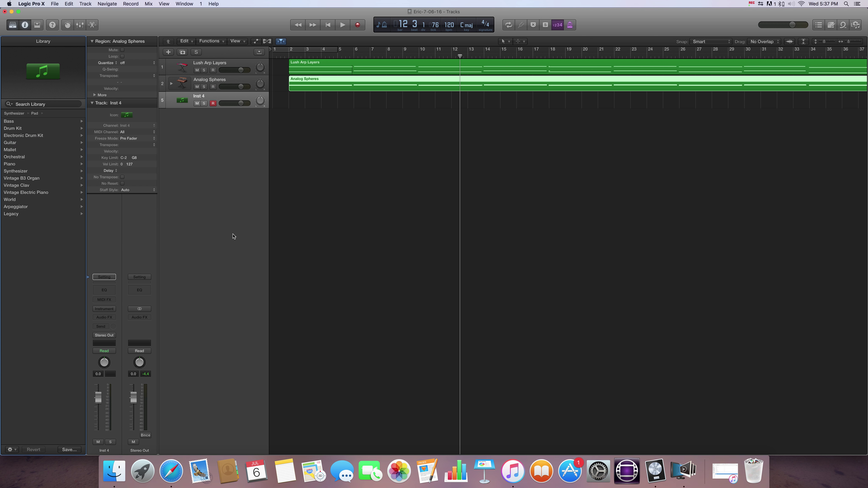
# Audition the synthesizer bass patches Acid Etched Bass, Agile Synth Bass and Analog Bass Twister on the new track
pyautogui.click(15, 171)
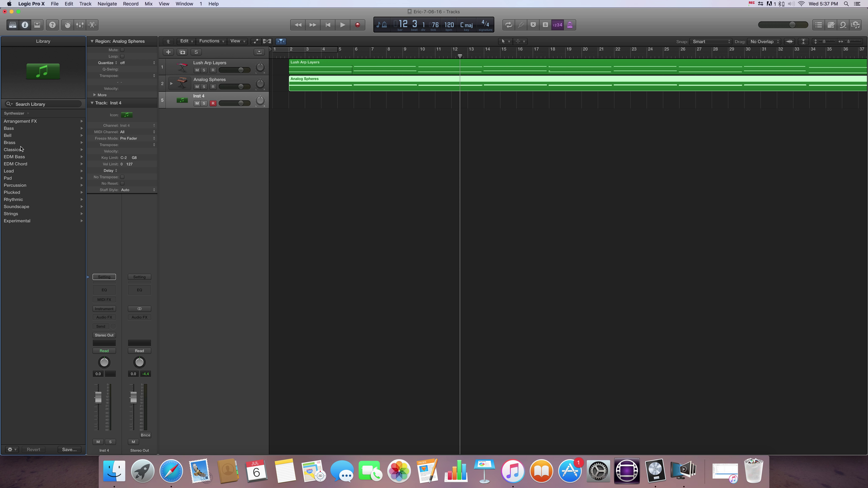
pyautogui.click(16, 129)
pyautogui.click(23, 130)
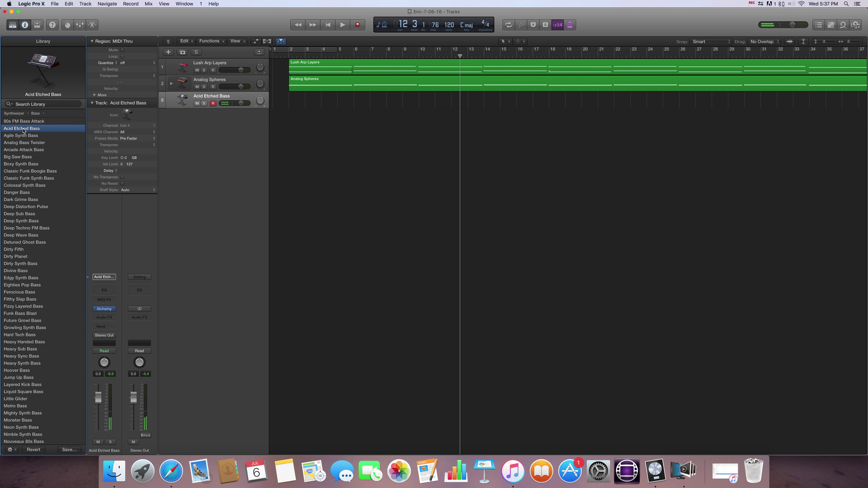
pyautogui.press('Down')
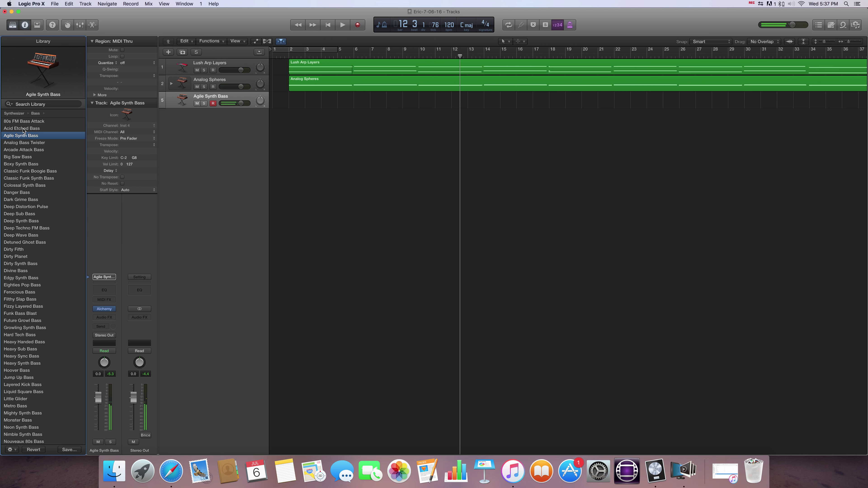
pyautogui.press('Down')
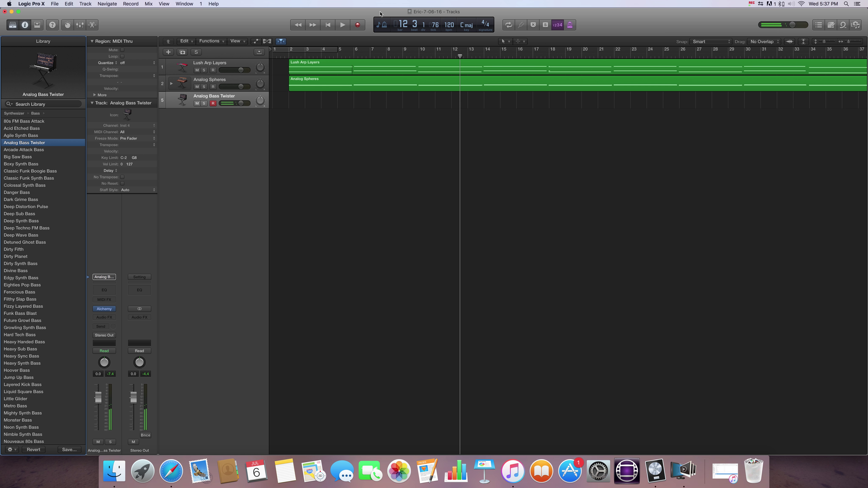
pyautogui.click(751, 4)
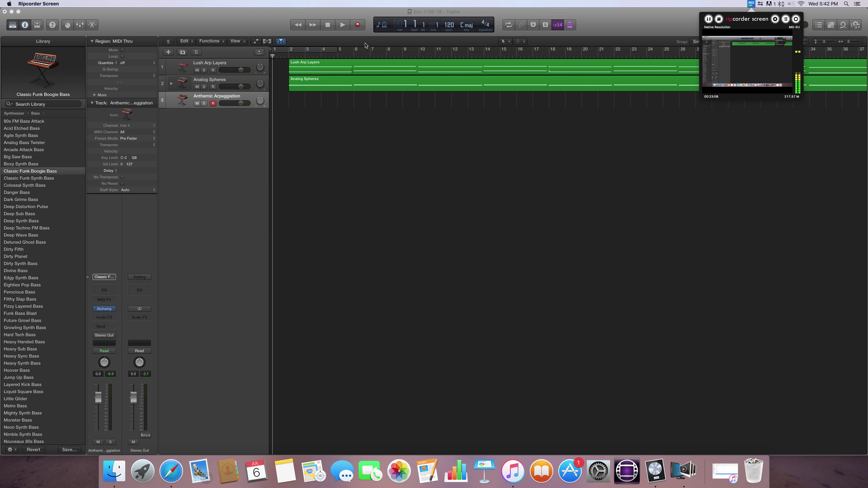
# Record a part on the Anthemic Arpeggiation track from the project's start, stopping at about bar 64
pyautogui.click(357, 25)
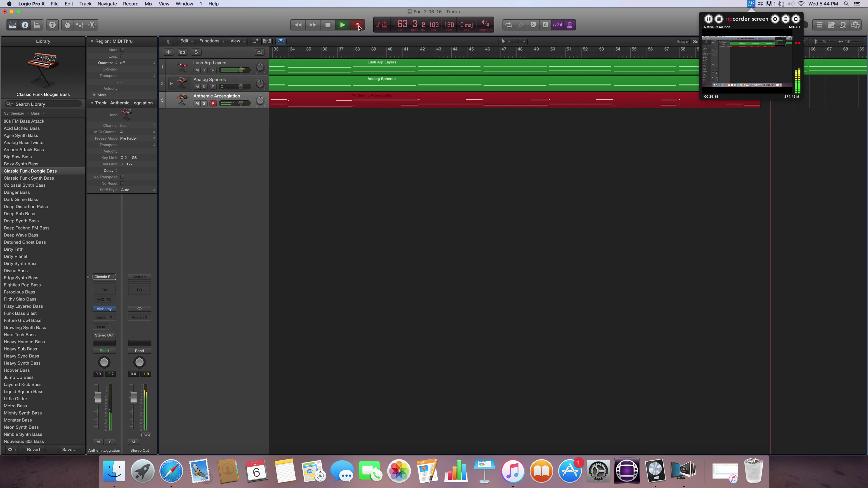
pyautogui.click(332, 25)
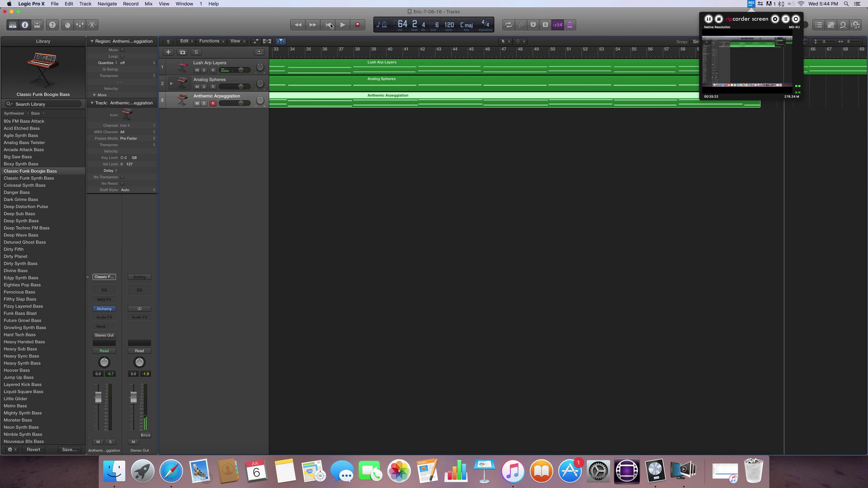
pyautogui.click(750, 4)
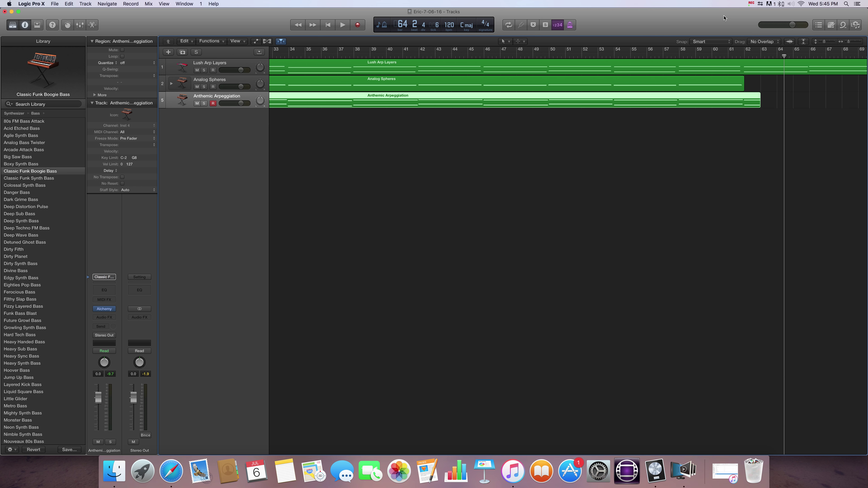
# Solo the Anthemic Arpeggiation track and play it from the beginning of the project
pyautogui.click(329, 25)
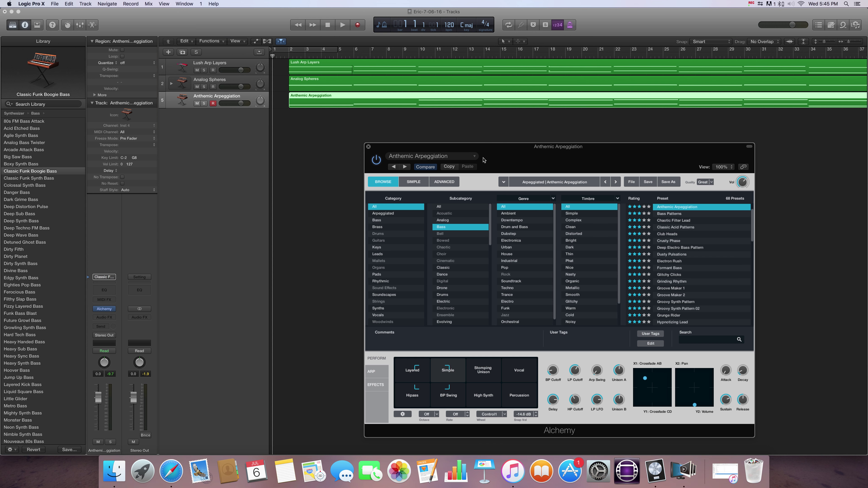
pyautogui.moveTo(518, 158); pyautogui.dragTo(517, 153)
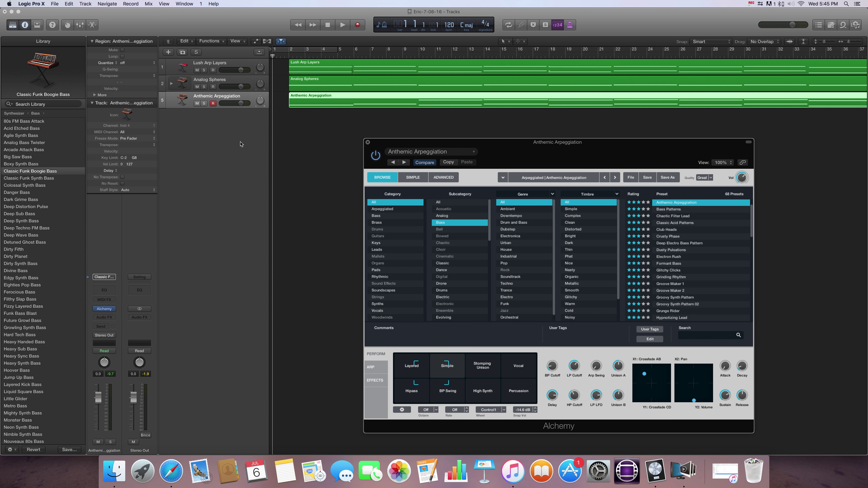
pyautogui.click(204, 104)
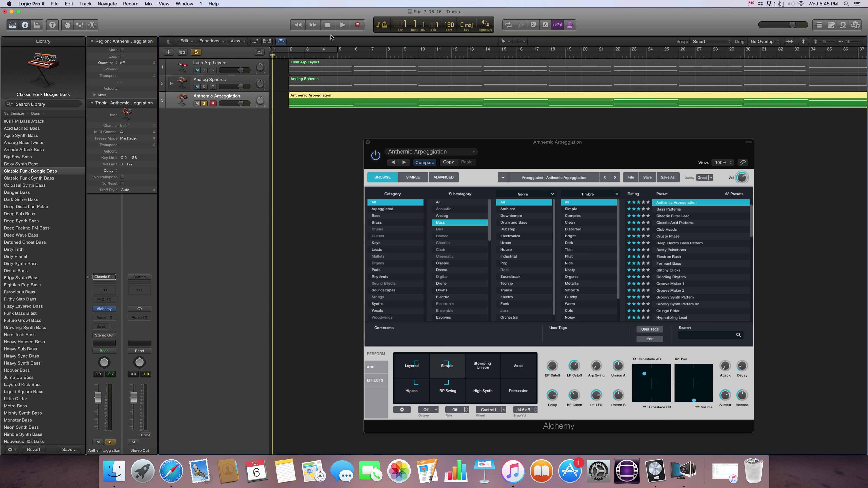
pyautogui.click(343, 25)
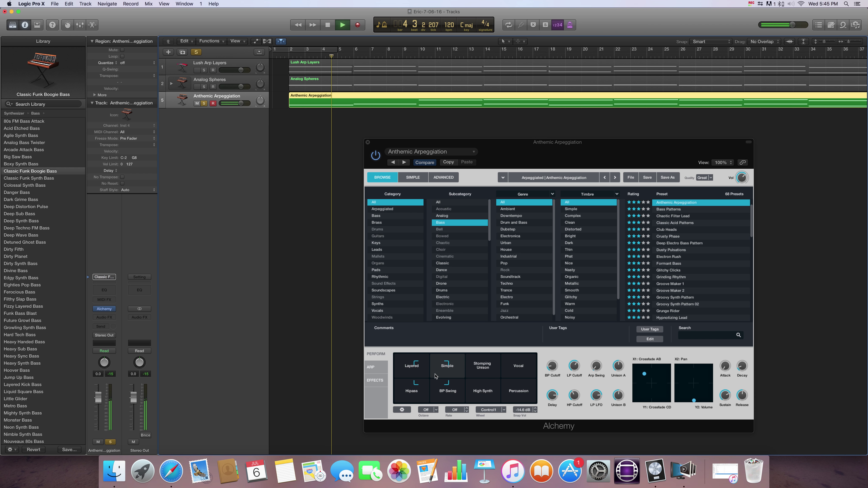
# Morph Alchemy's performance snapshot from the Simple and BP Swing area to between Vocal and Percussion, and close the plug-in window
pyautogui.click(448, 385)
pyautogui.moveTo(450, 385); pyautogui.dragTo(523, 385)
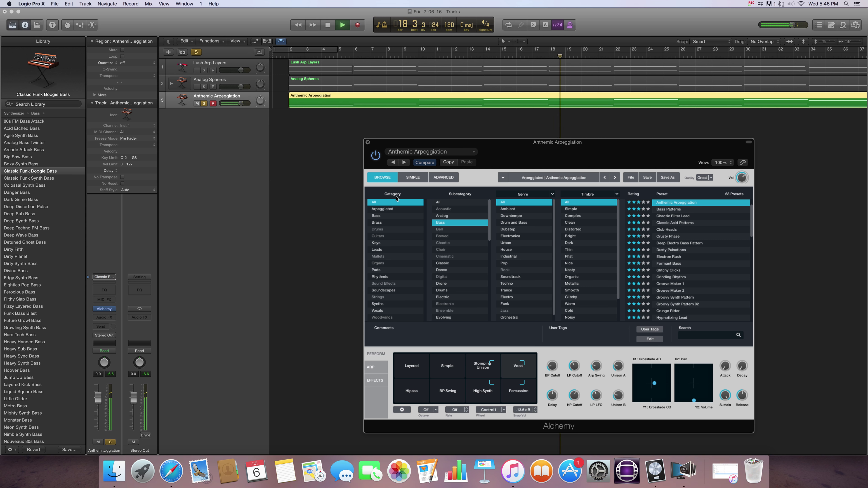
pyautogui.press('super+w')
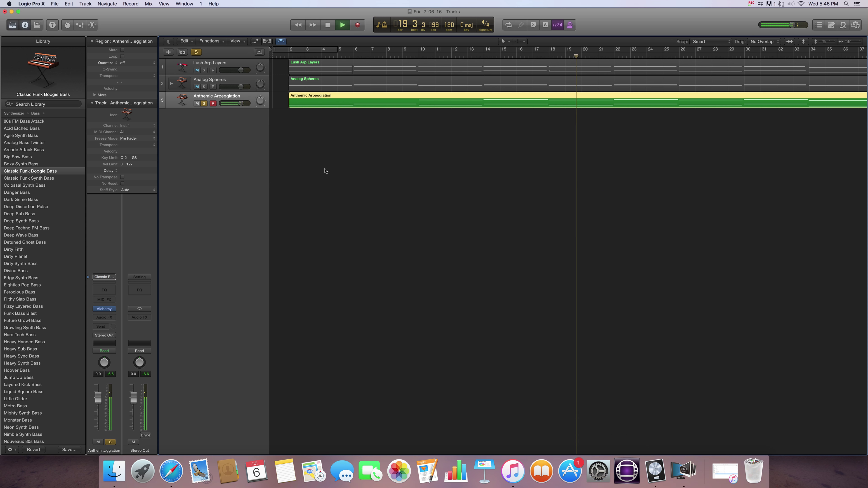
# Turn off solo on the Anthemic Arpeggiation track, listen to all three tracks together, and stop playback at bar 32
pyautogui.click(204, 104)
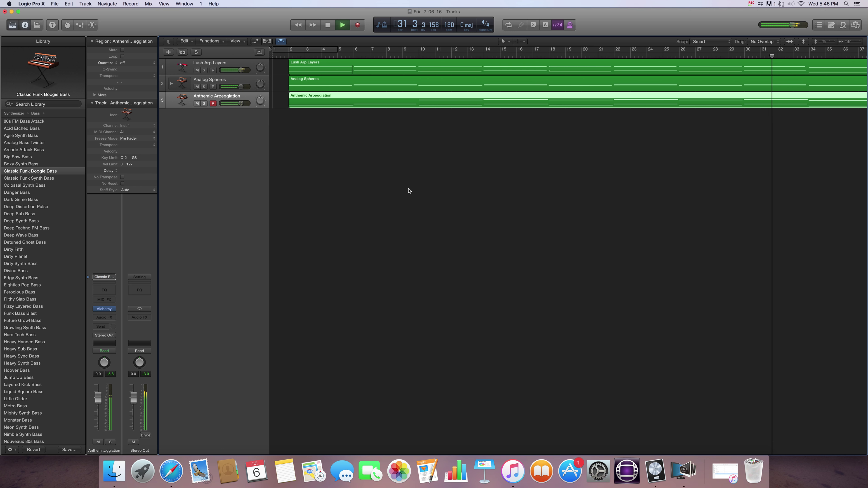
pyautogui.press('space')
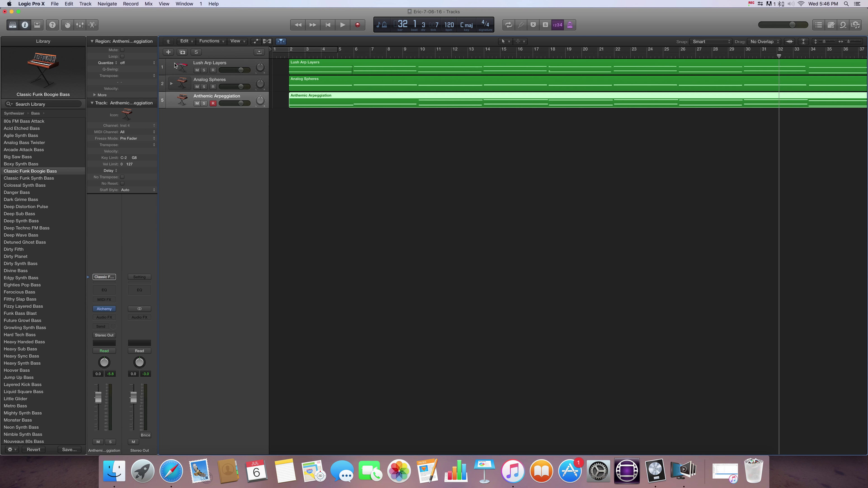
# Add a new software instrument track and load the Classic Sawtooth Lead patch from the synthesizer leads
pyautogui.click(168, 53)
pyautogui.click(526, 119)
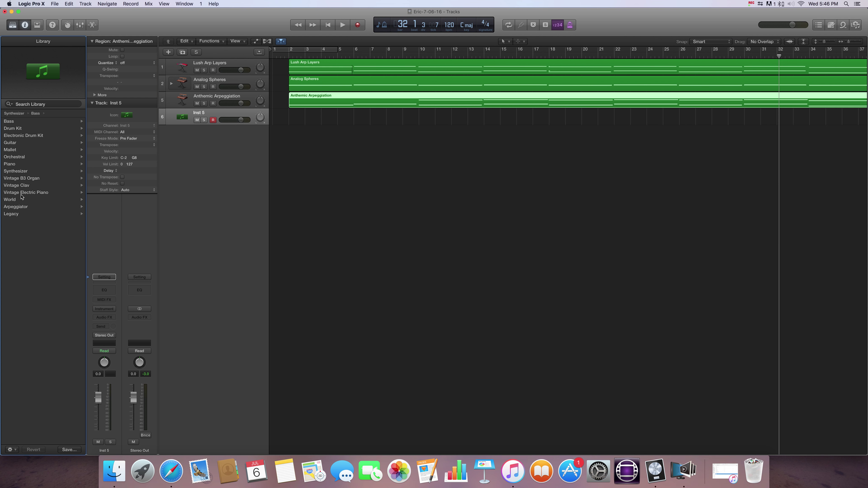
pyautogui.click(16, 171)
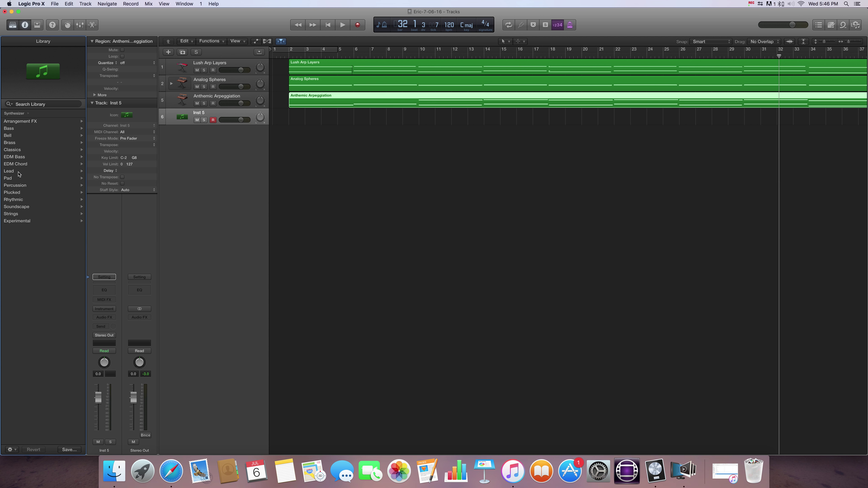
pyautogui.click(16, 171)
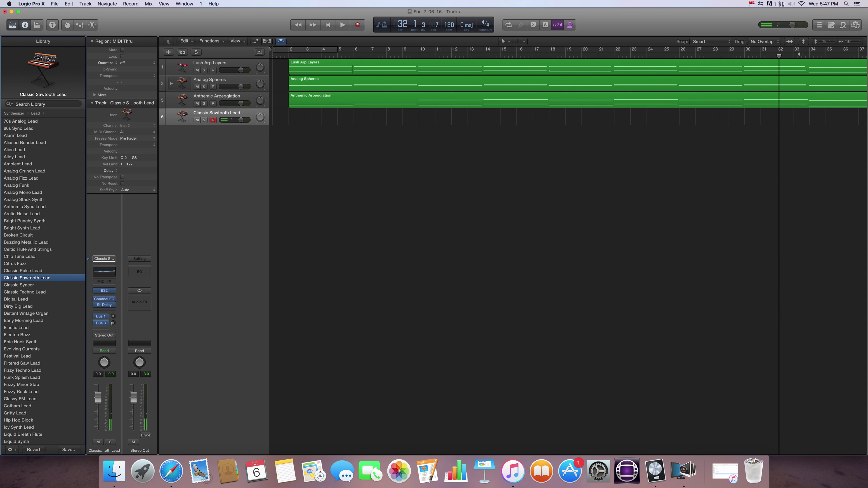
pyautogui.press('space')
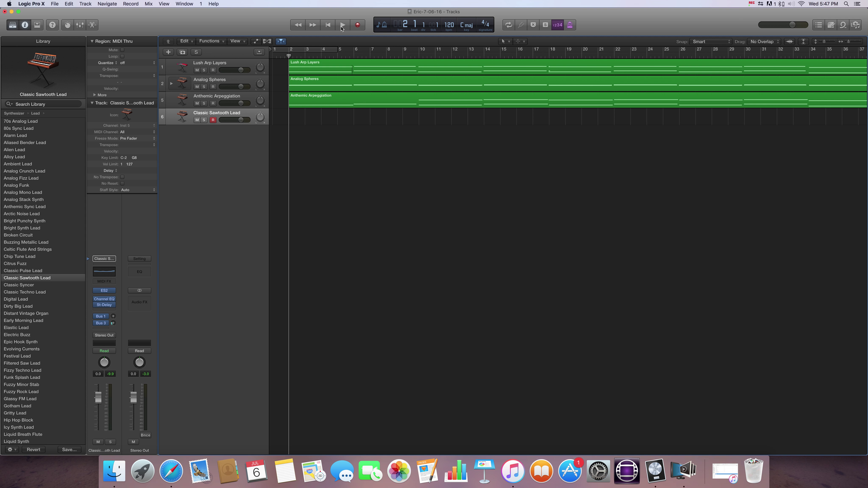
pyautogui.click(751, 5)
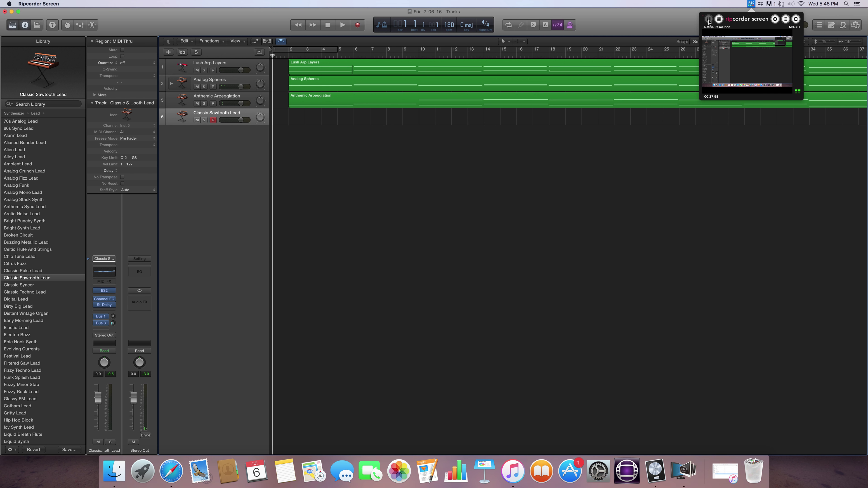
pyautogui.click(708, 19)
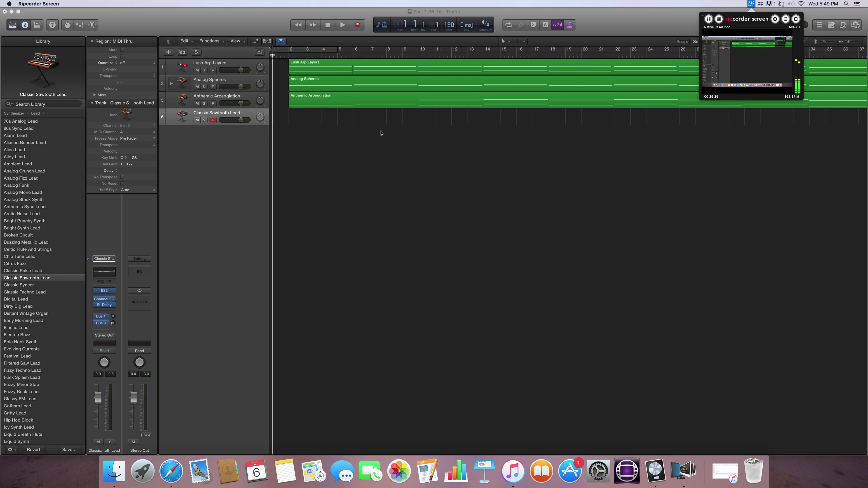
# Play the arrangement from the project's start to about bar 69, stop, and restart playback from the beginning
pyautogui.click(342, 26)
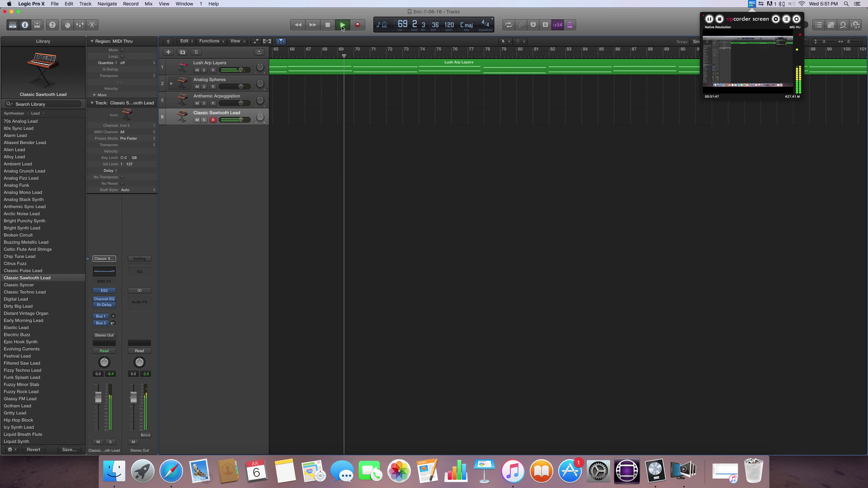
pyautogui.click(343, 27)
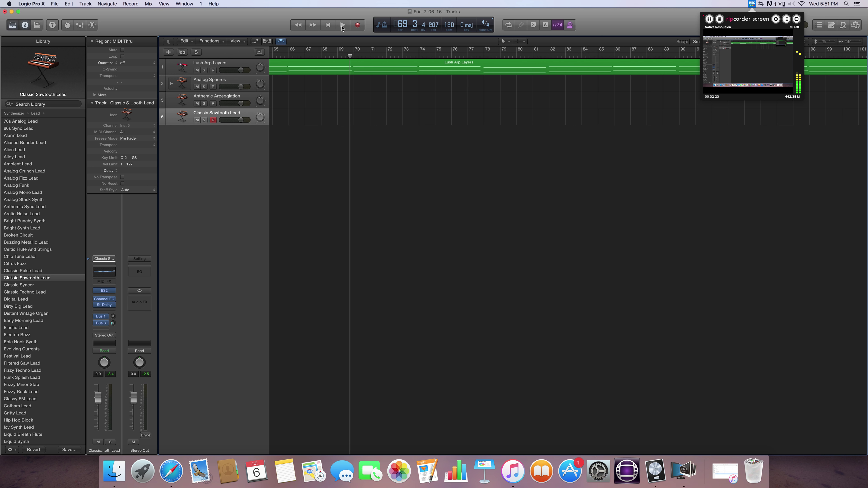
pyautogui.click(327, 25)
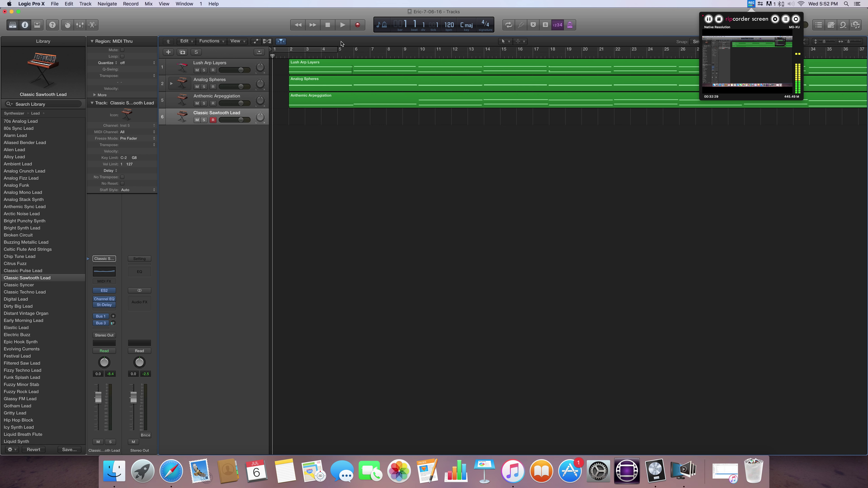
pyautogui.click(343, 25)
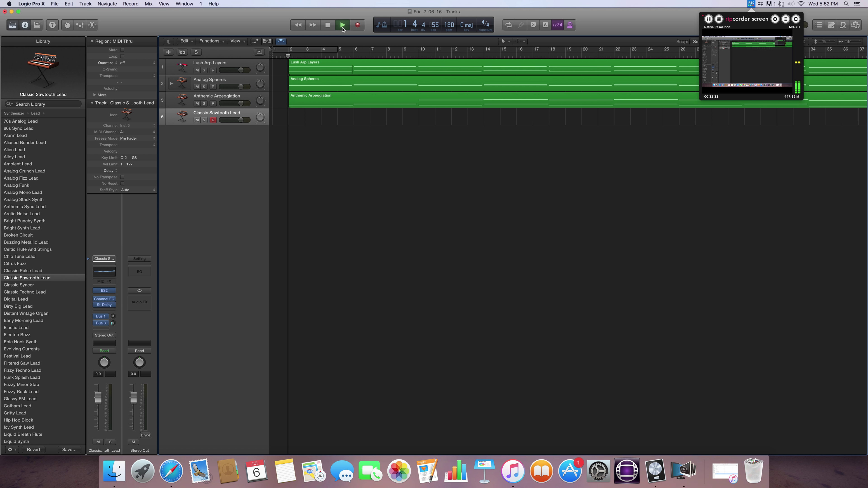